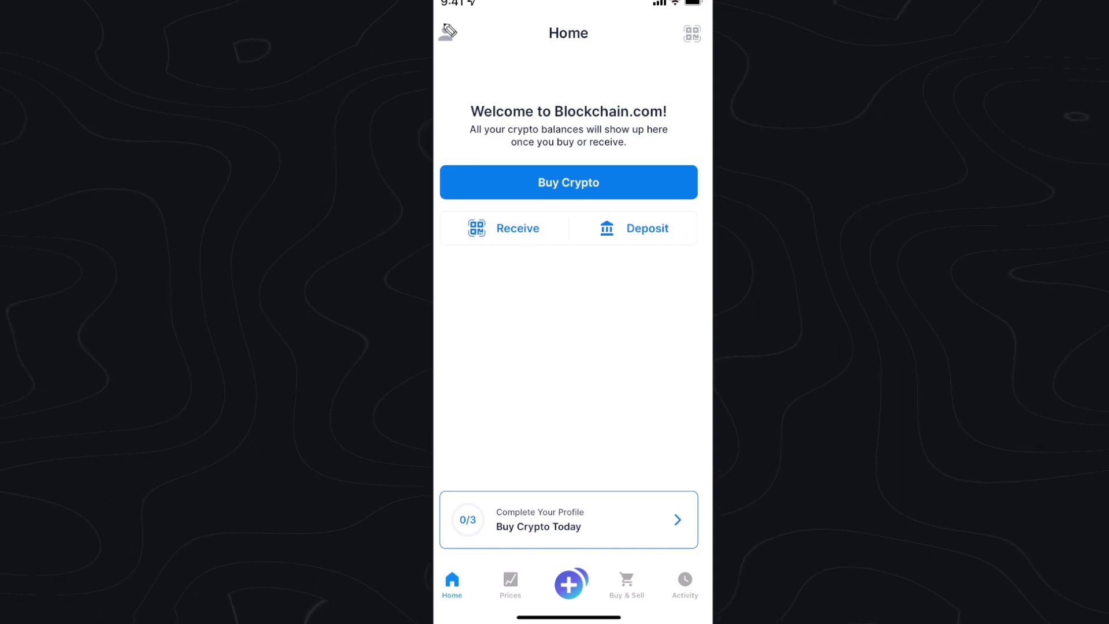
- Open wallet settings and start adding a new card from the Linked Cards section
{"action": "left_click", "coordinate": [447, 34]}
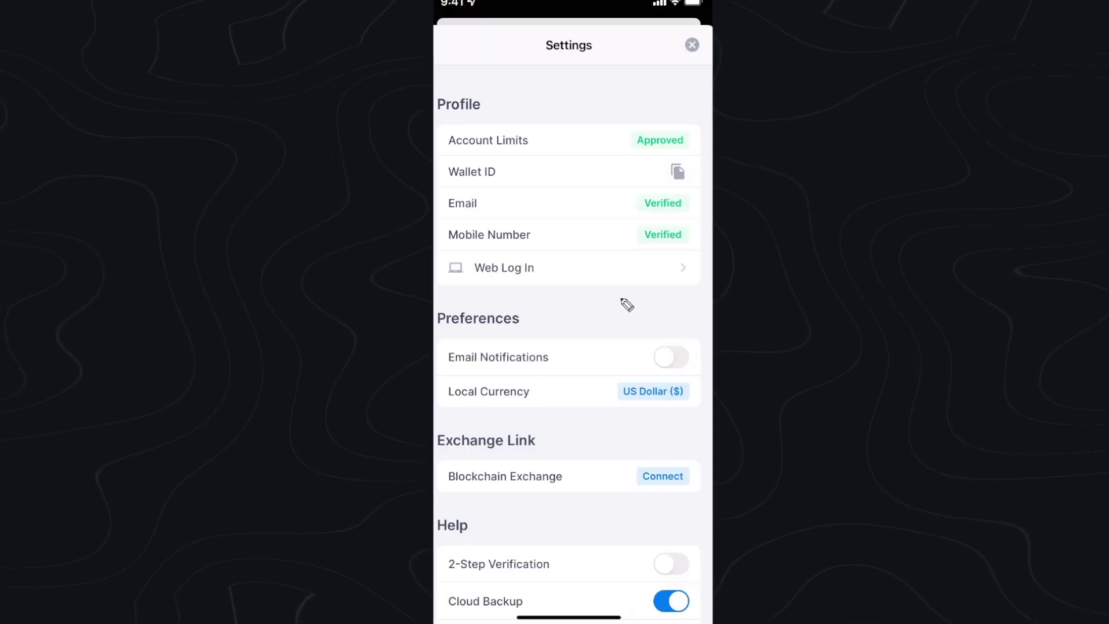
{"action": "scroll", "coordinate": [627, 303], "scroll_direction": "down", "scroll_amount": 3}
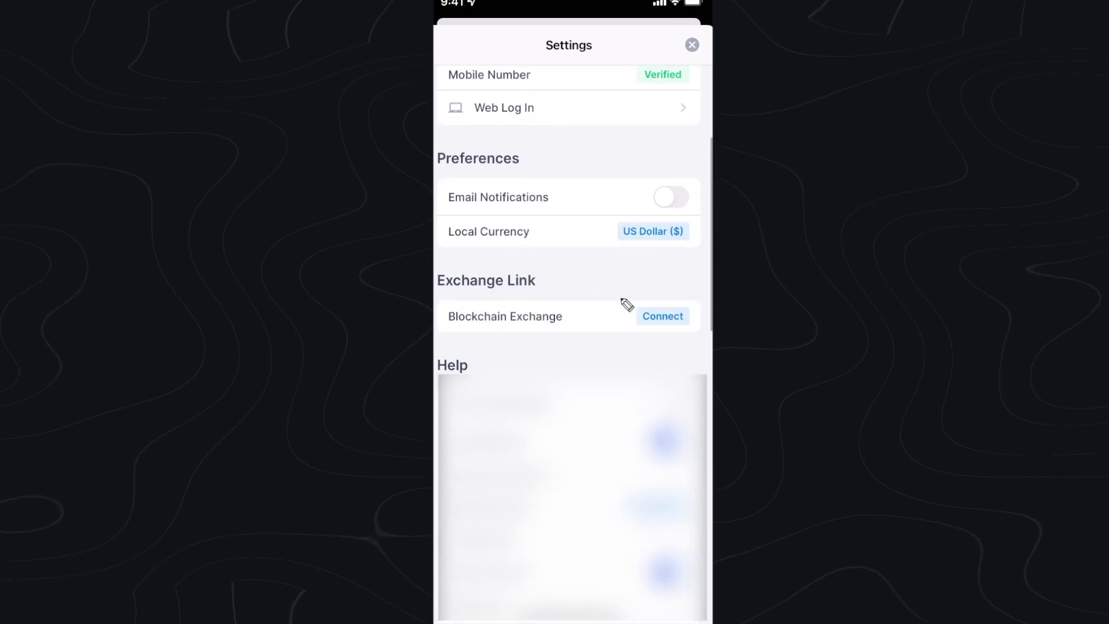
{"action": "scroll", "coordinate": [627, 303], "scroll_direction": "down", "scroll_amount": 10}
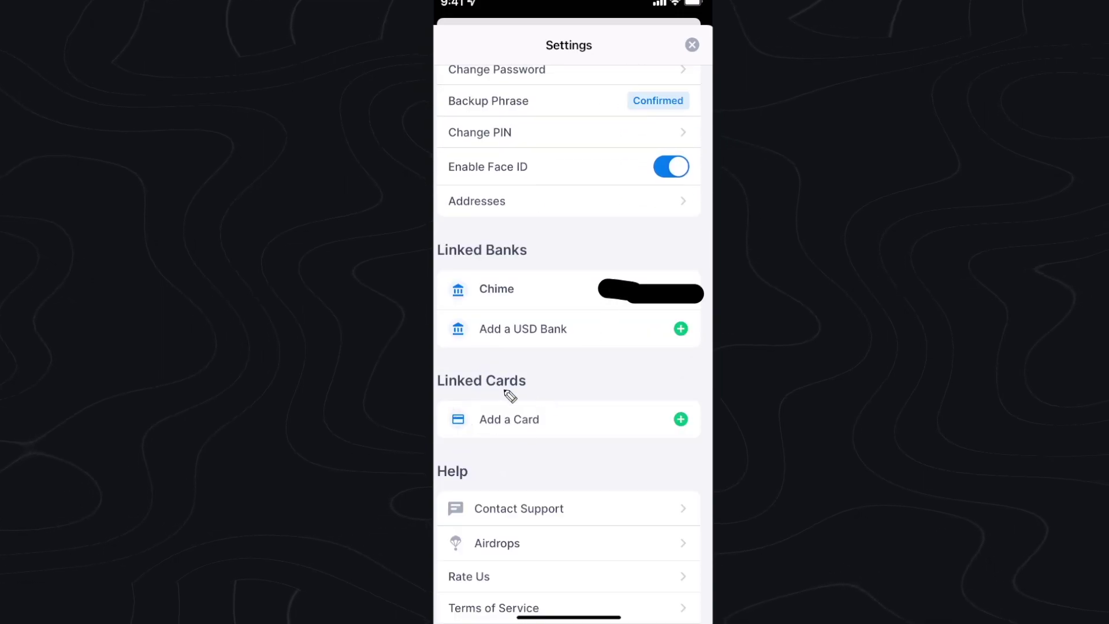
{"action": "left_click", "coordinate": [682, 420]}
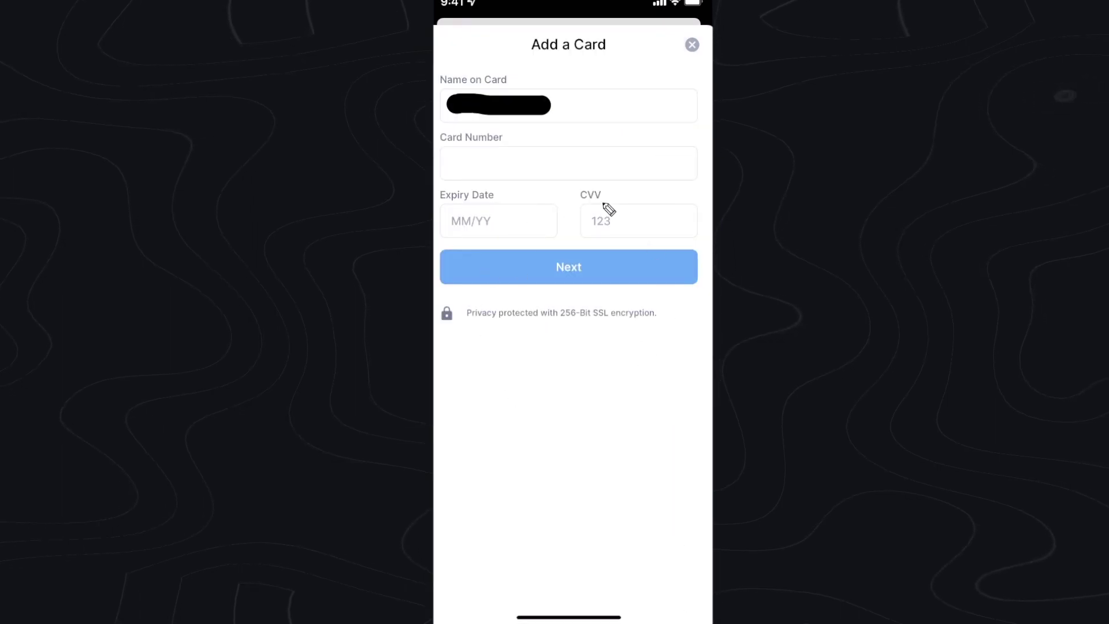